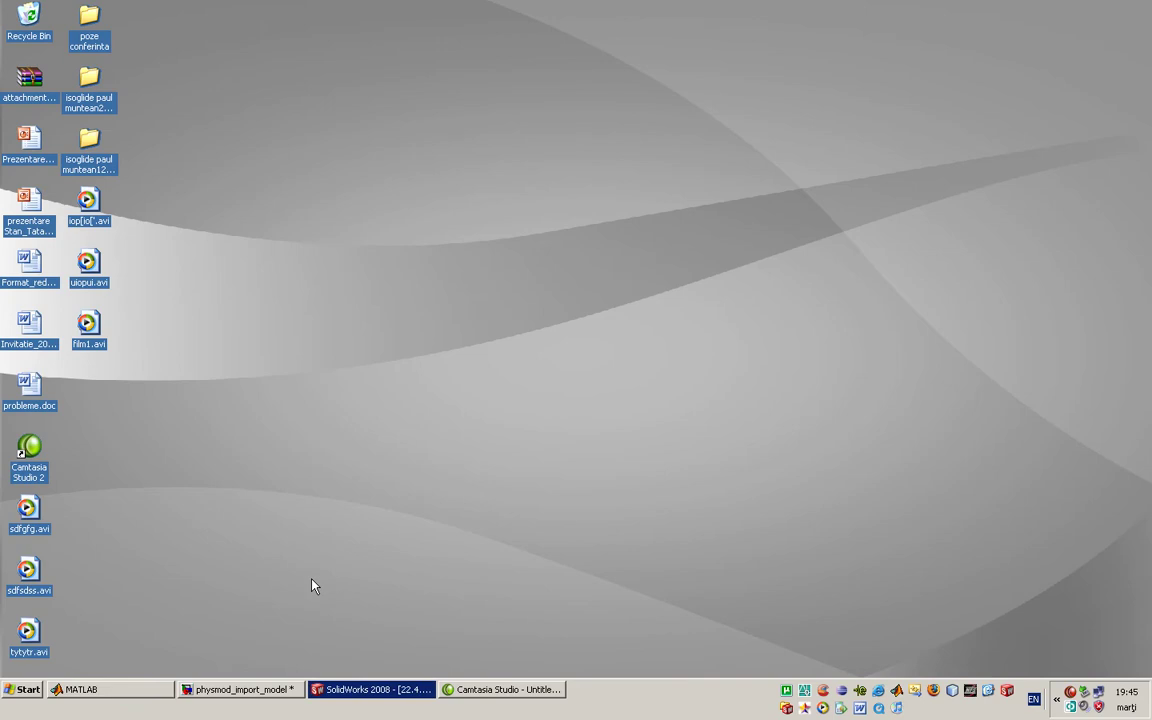
# Step: Bring SolidWorks forward, dismiss the auto-recover warning, and rotate the robot assembly view
pyautogui.click(352, 690)
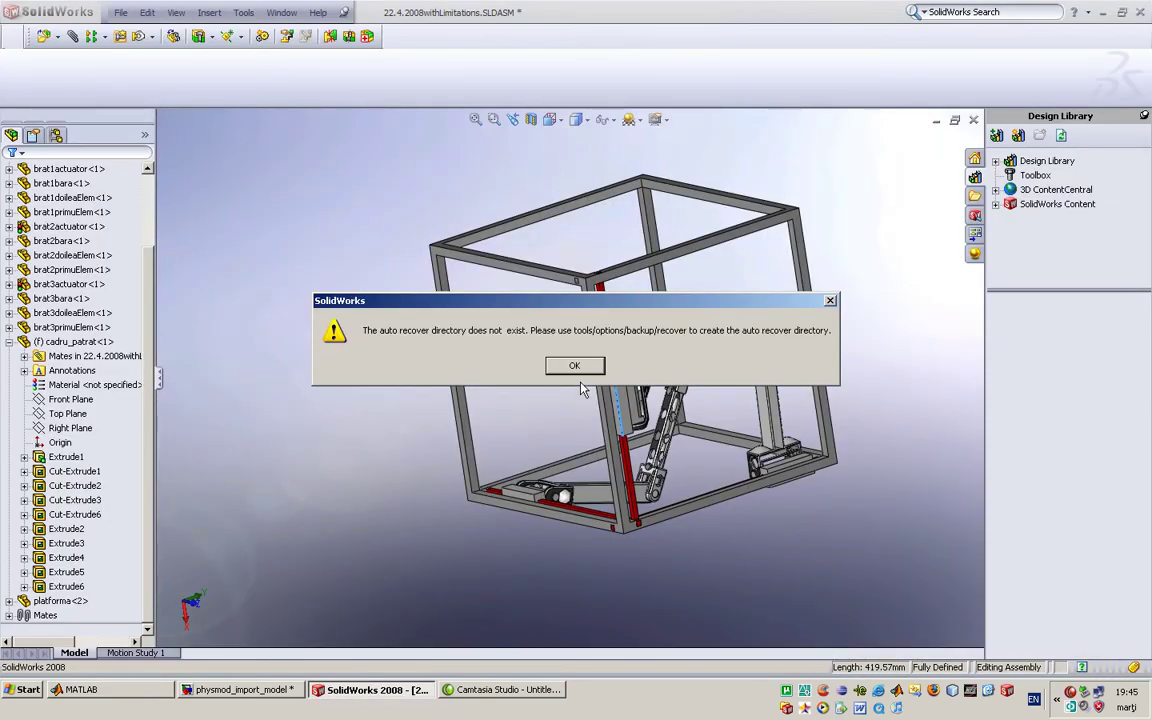
pyautogui.click(574, 366)
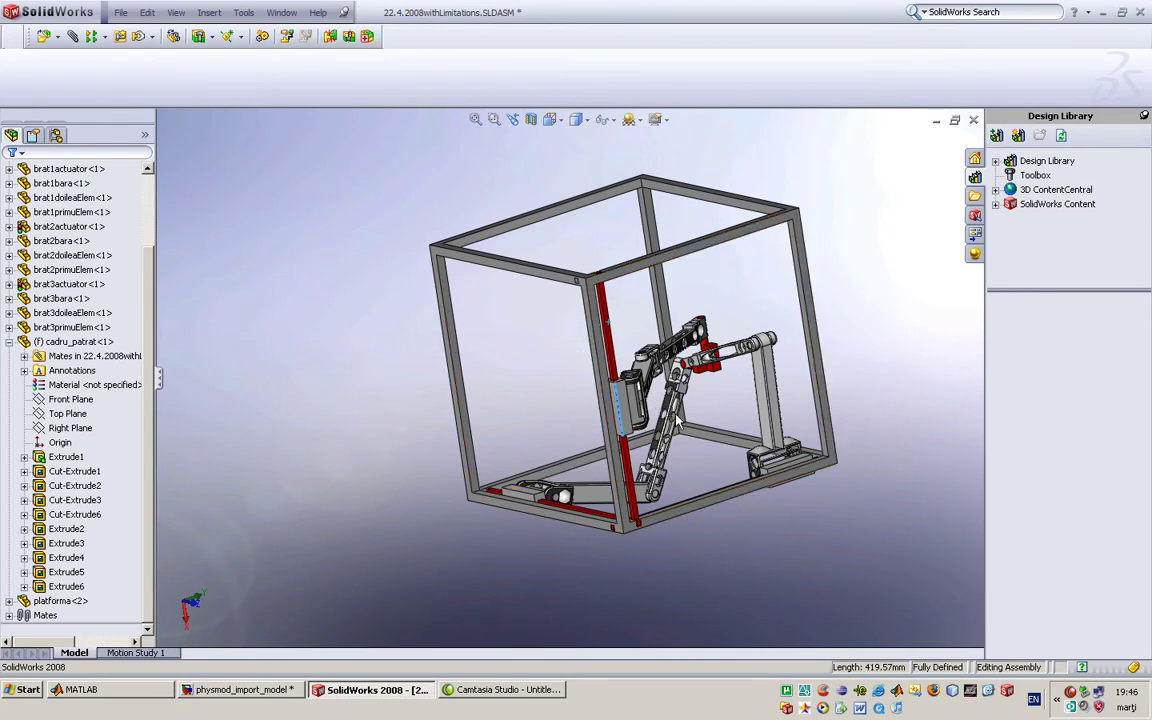
pyautogui.moveTo(676, 424); pyautogui.dragTo(1018, 180)
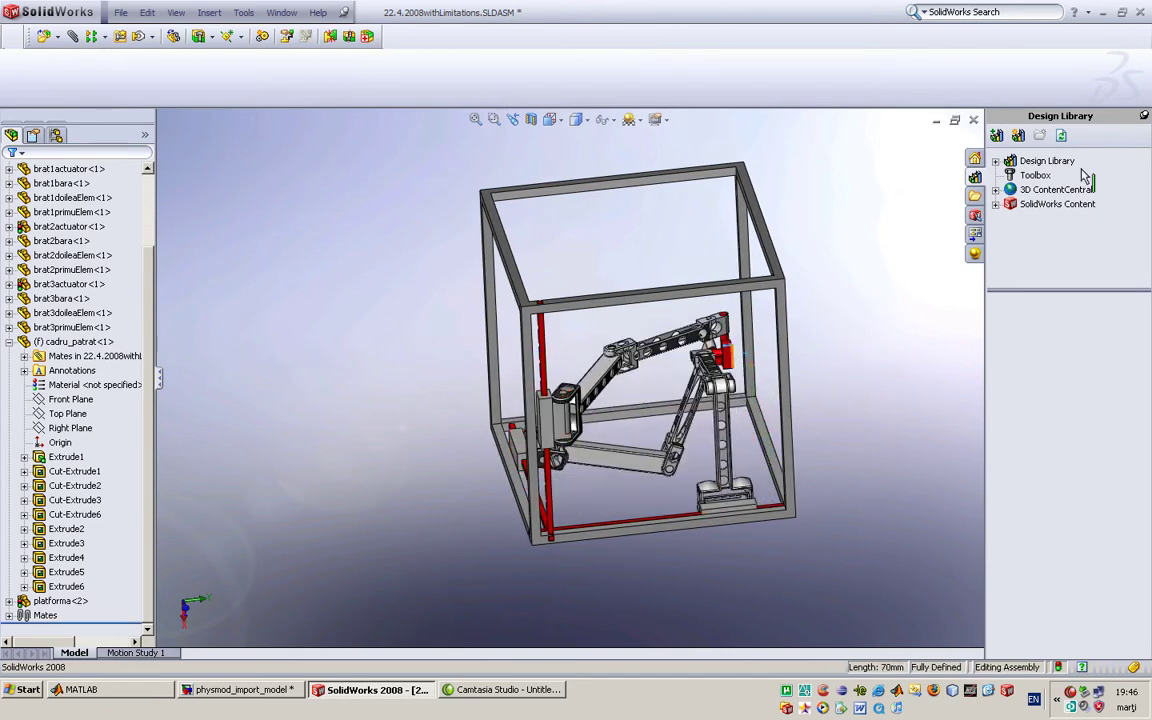
# Step: Close the robot assembly, saving changes without rebuilding, and return to MATLAB
pyautogui.click(1143, 13)
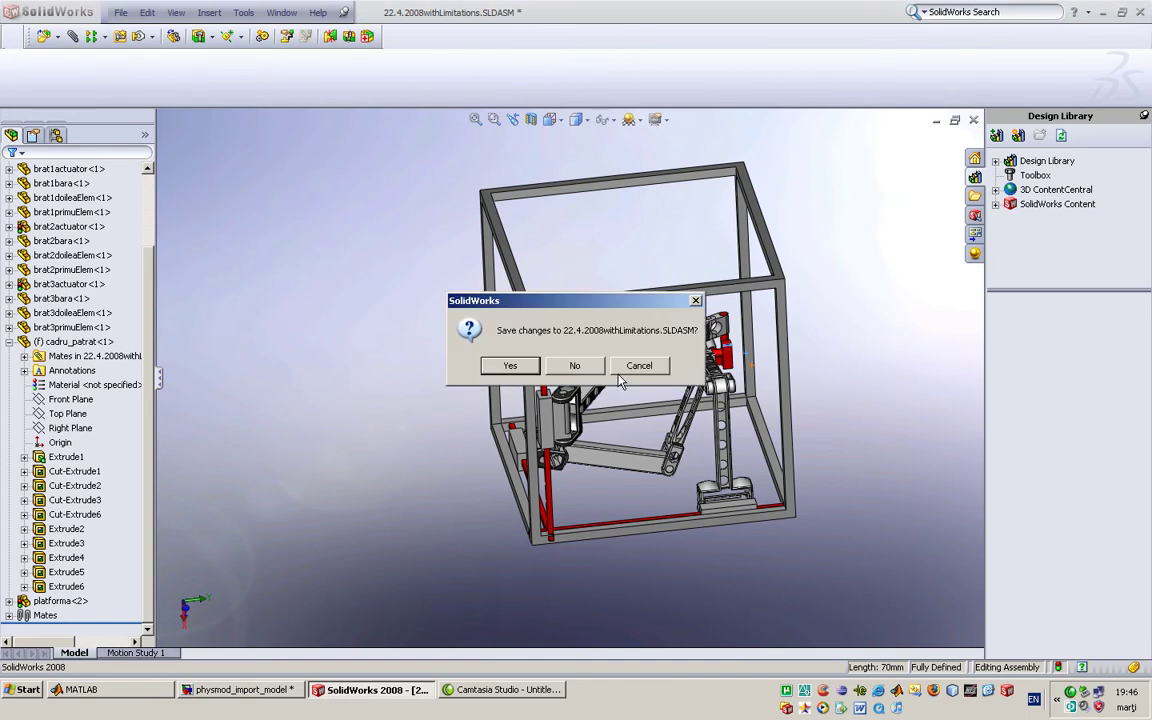
pyautogui.click(510, 365)
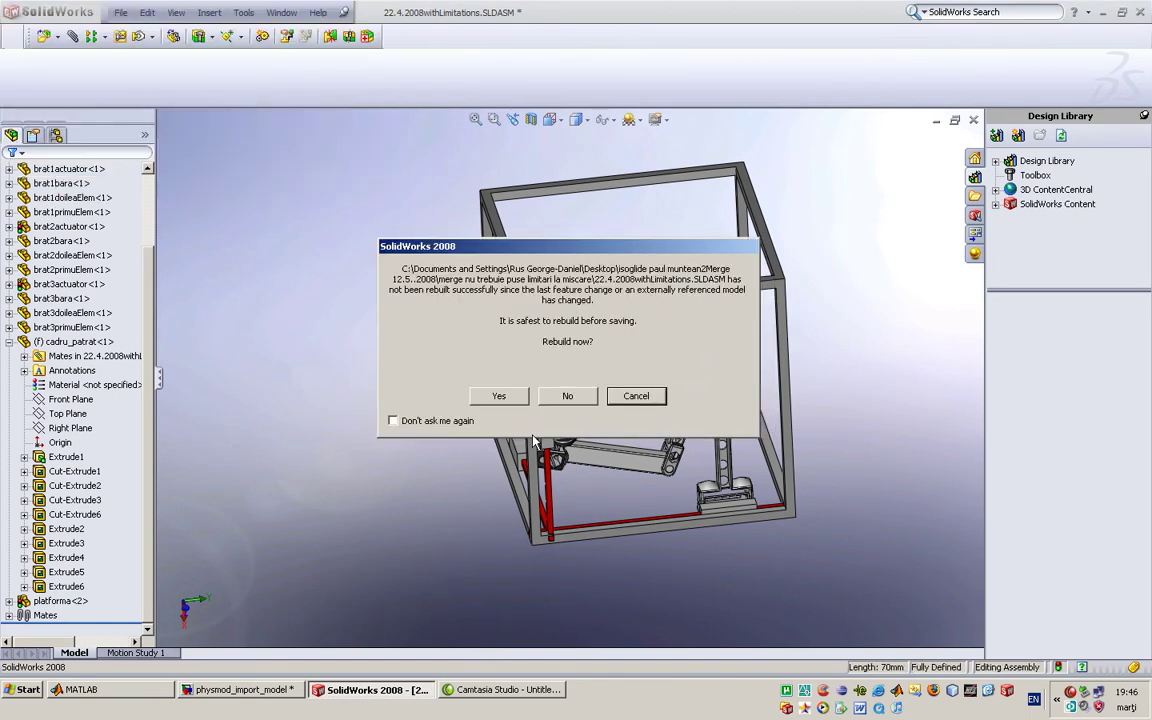
pyautogui.click(567, 397)
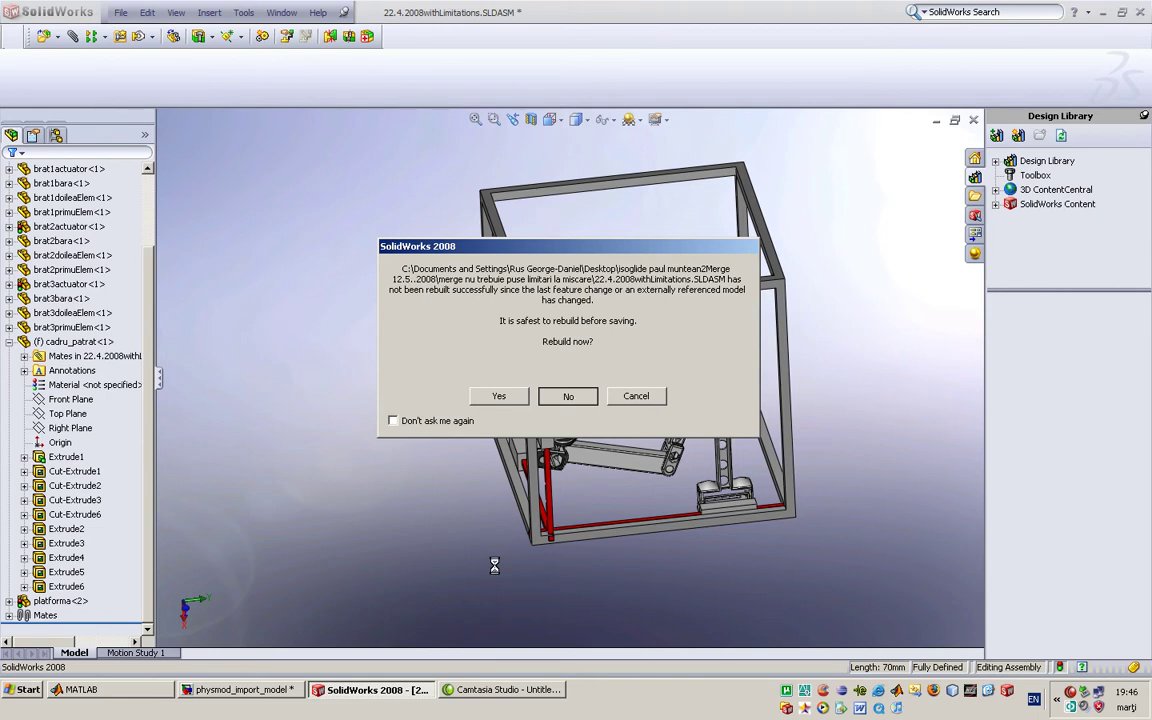
pyautogui.click(110, 689)
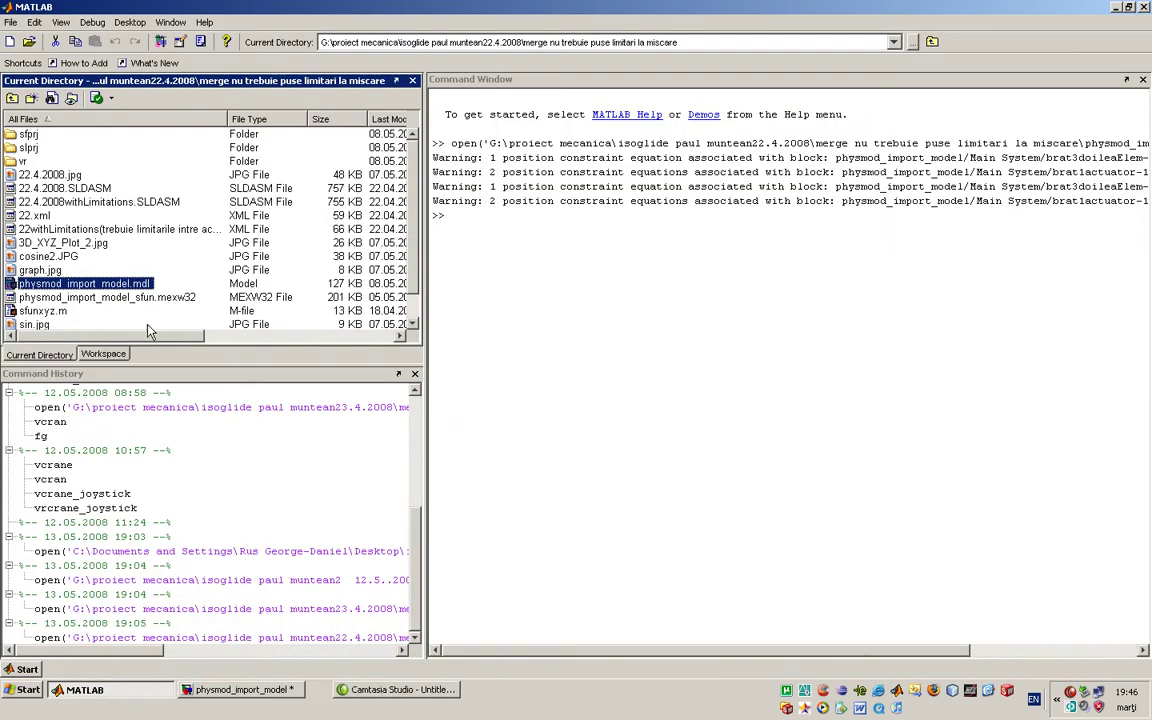
# Step: Bring the physmod_import_model Simulink diagram to the front
pyautogui.click(262, 690)
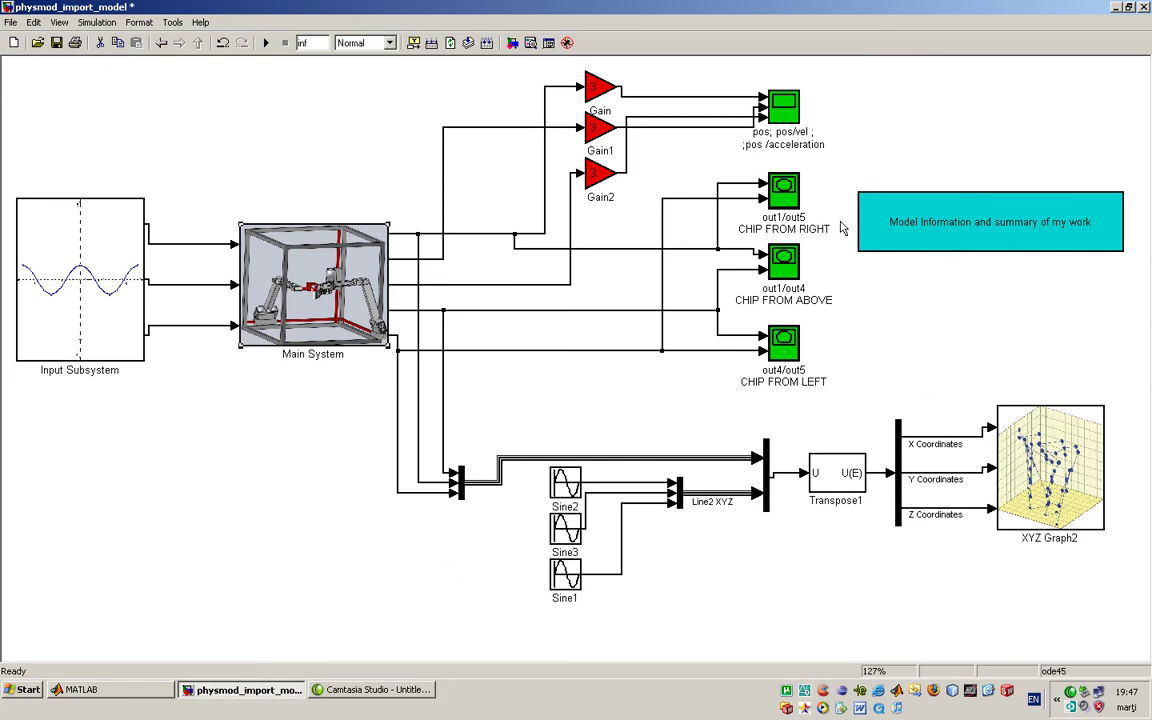
pyautogui.click(995, 229)
pyautogui.doubleClick(108, 275)
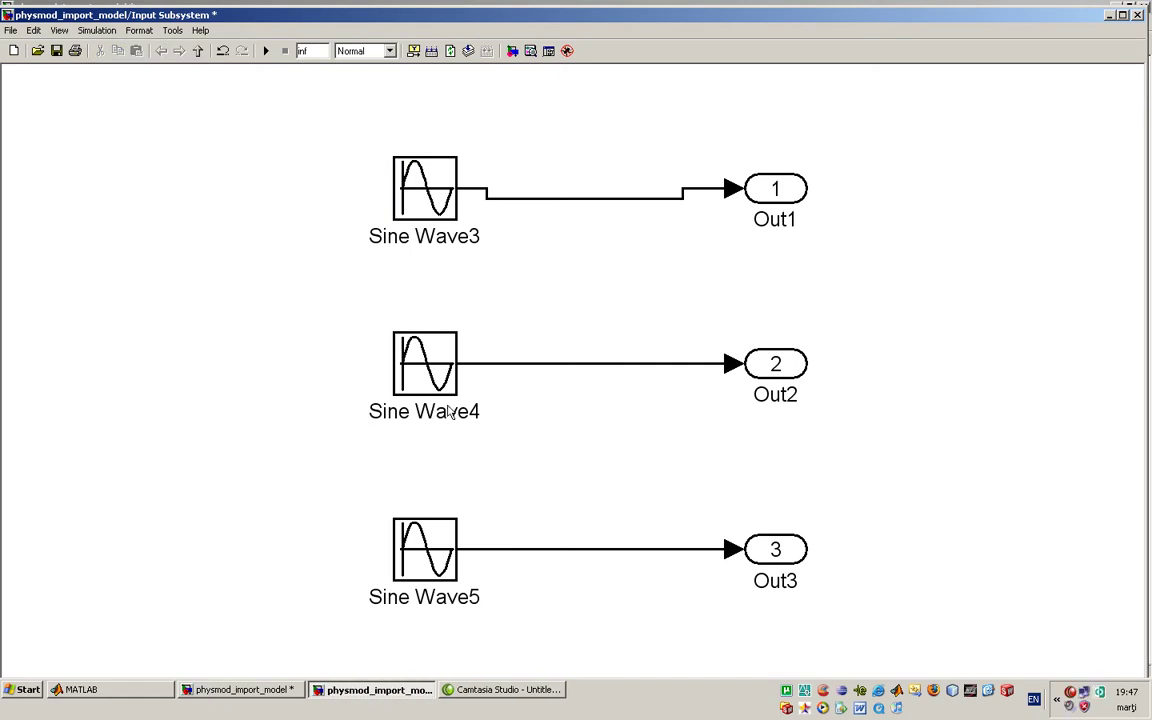
pyautogui.click(1137, 14)
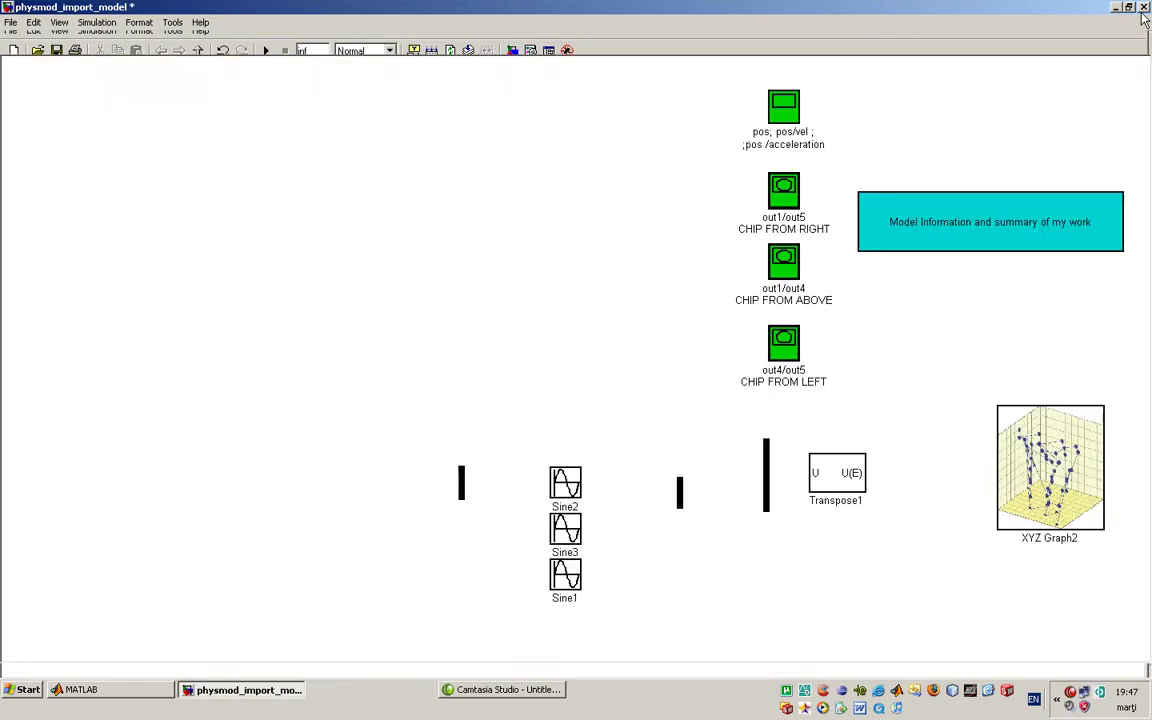
pyautogui.doubleClick(335, 283)
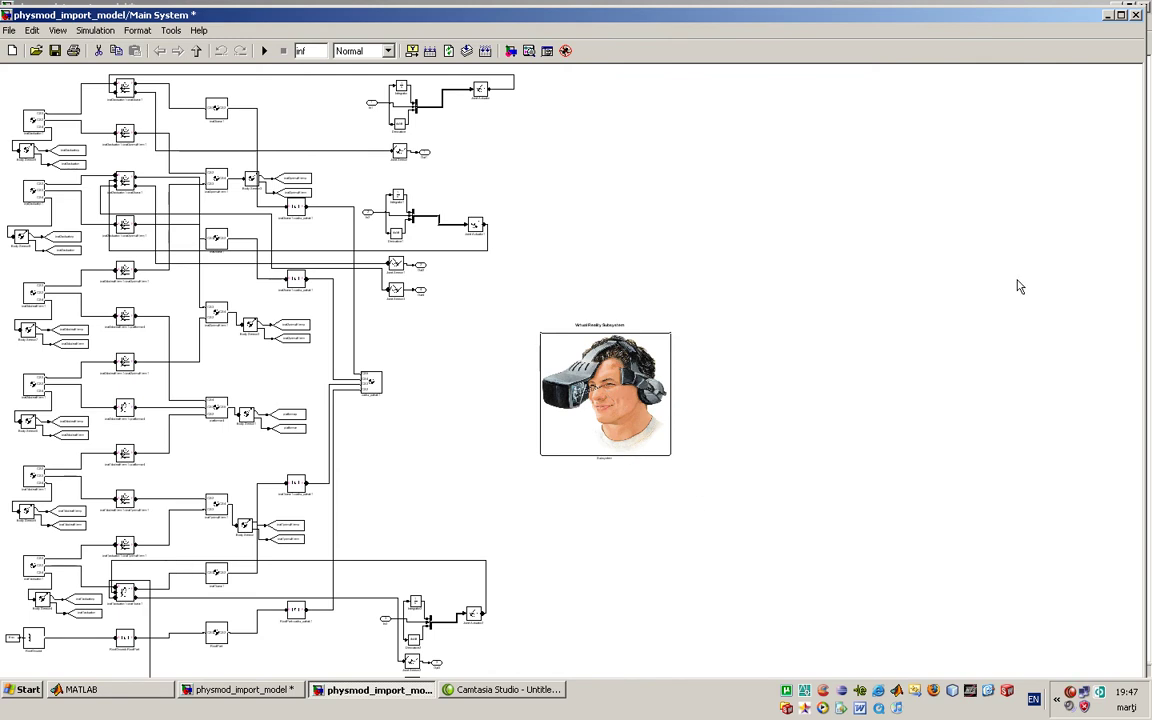
pyautogui.click(1136, 15)
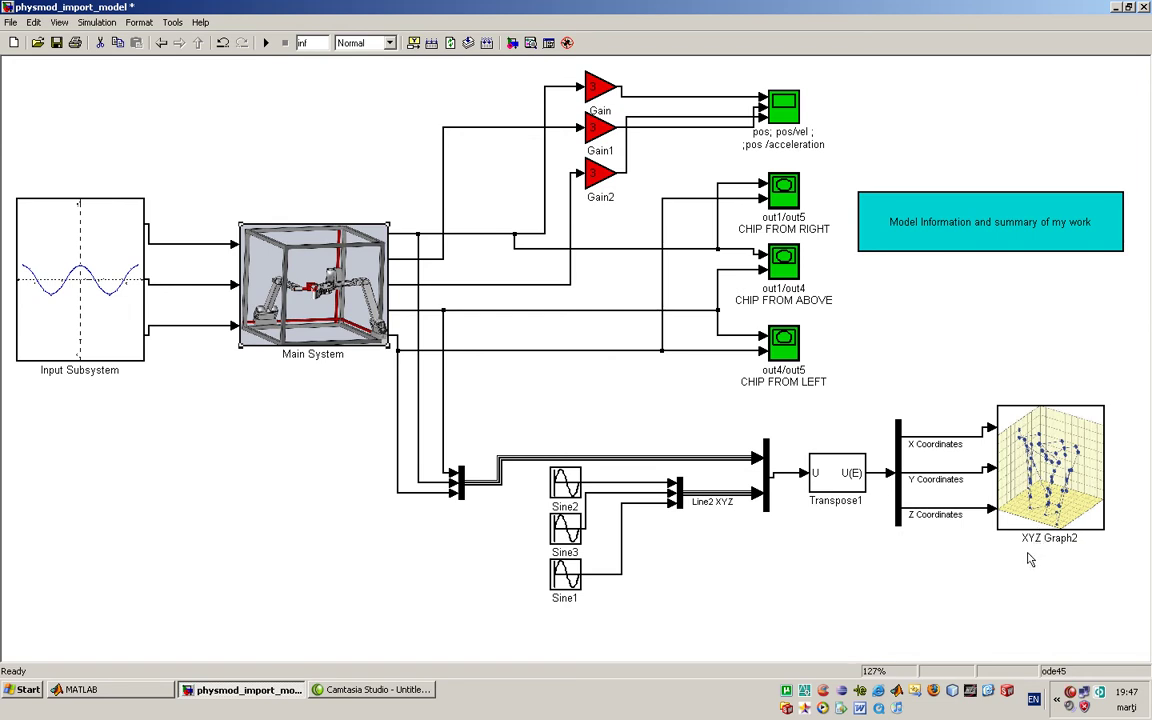
# Step: Start the simulation and tile Machine, CHIP FROM LEFT, RIGHT and ABOVE windows, uncovering XYZ Graph2
pyautogui.click(265, 42)
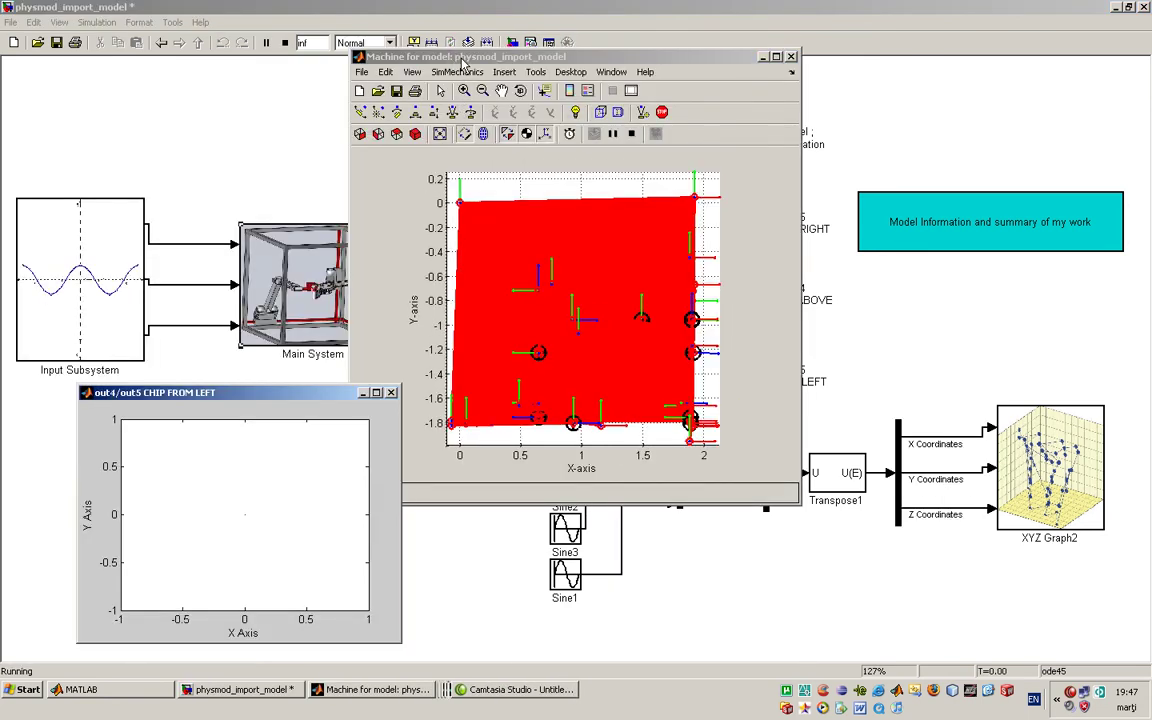
pyautogui.moveTo(453, 57); pyautogui.dragTo(802, 38)
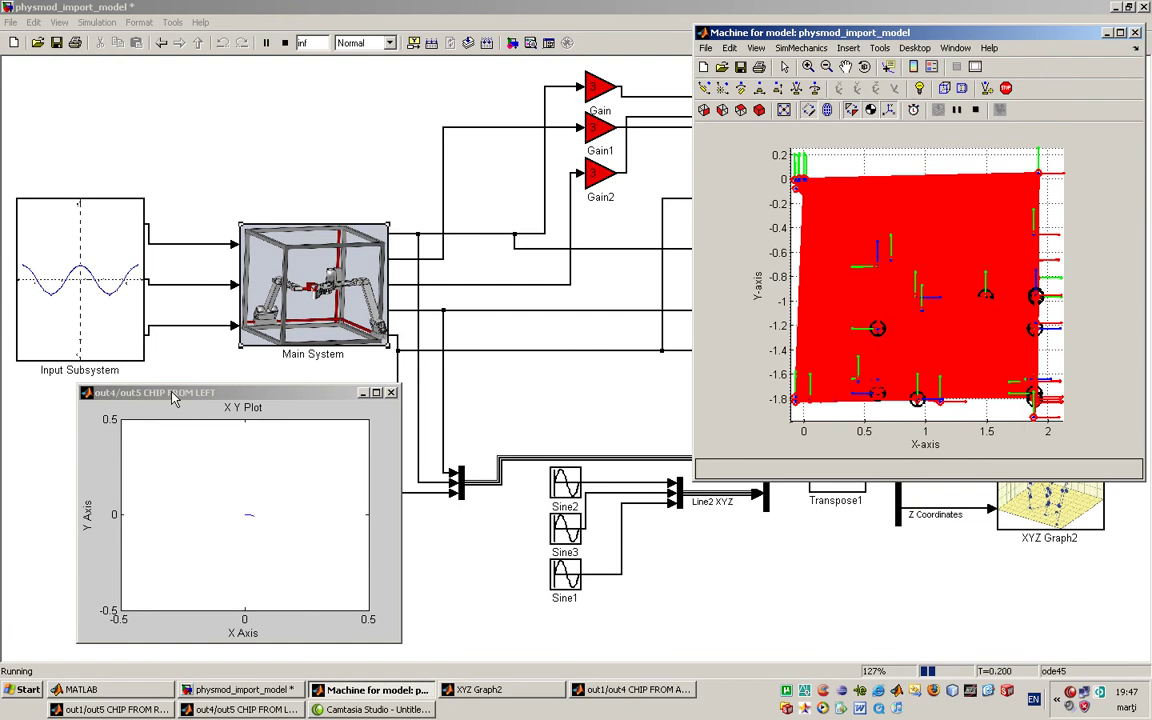
pyautogui.moveTo(183, 190); pyautogui.dragTo(175, 114)
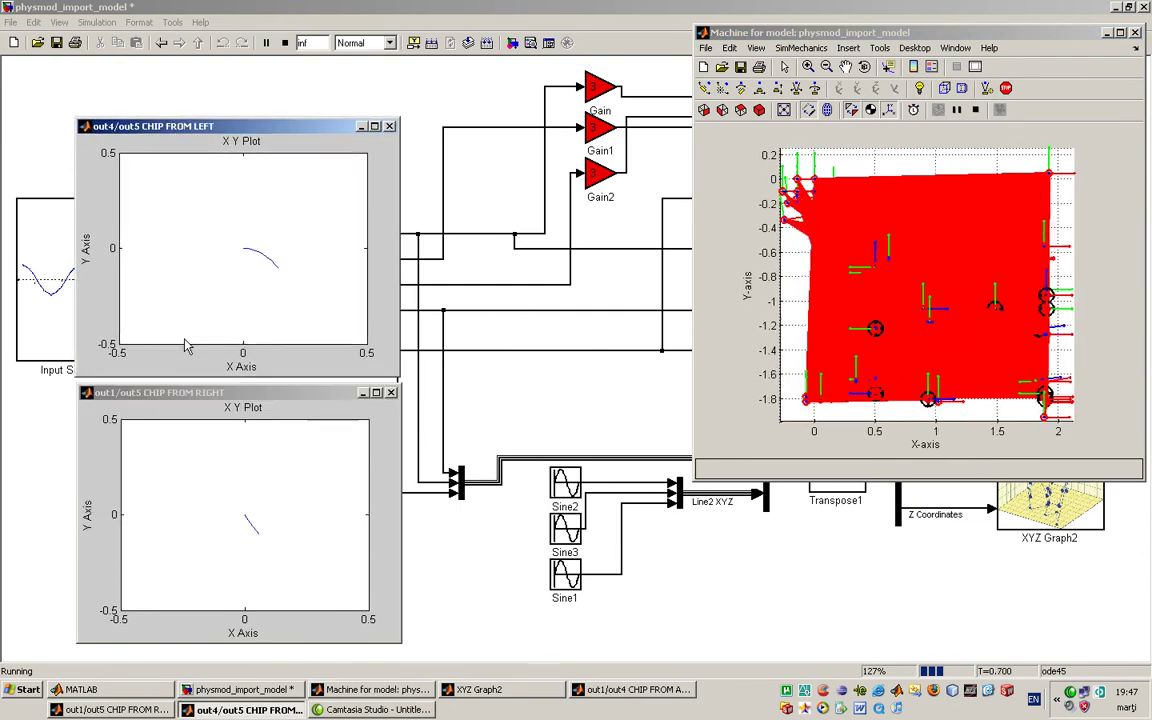
pyautogui.moveTo(395, 256); pyautogui.dragTo(547, 127)
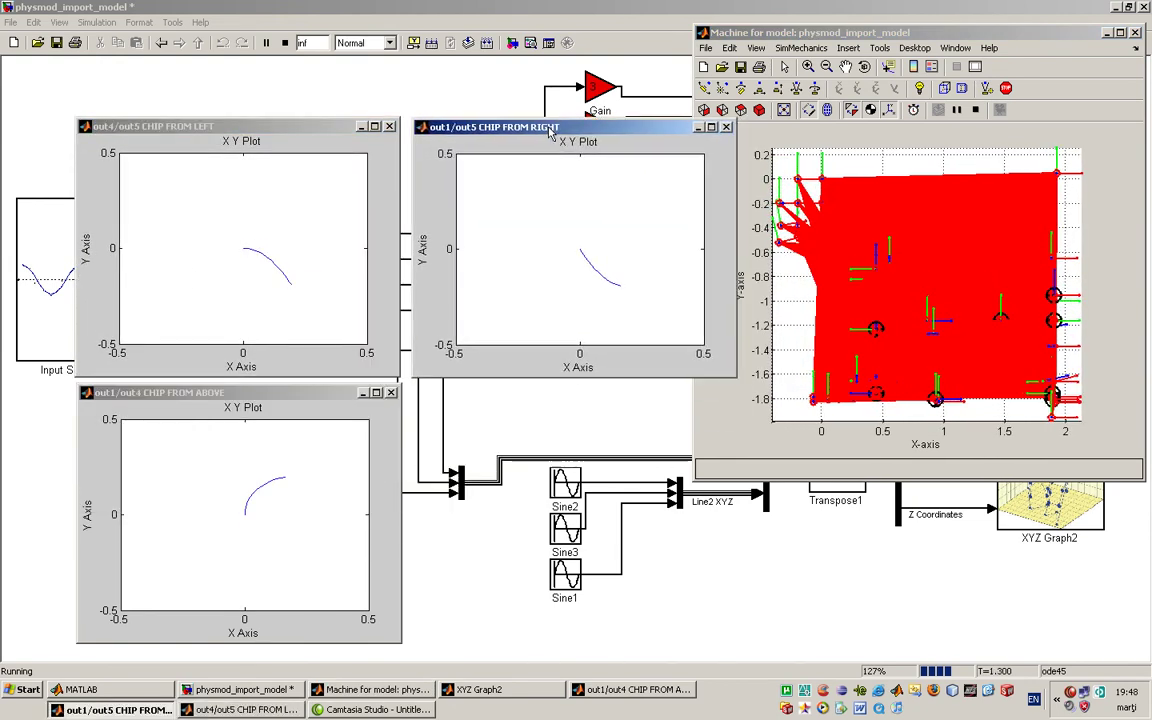
pyautogui.moveTo(262, 398); pyautogui.dragTo(597, 398)
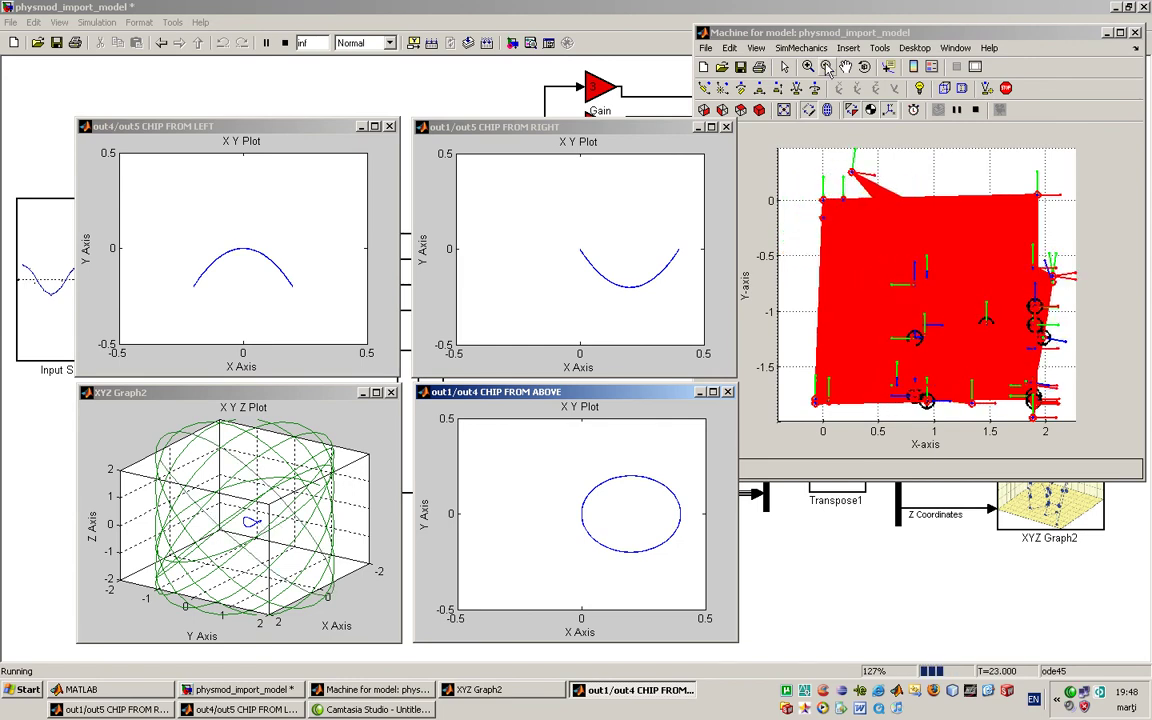
# Step: Show the Machine bodies as wireframe ellipsoids instead of convex hulls and tilt the view into 3-D
pyautogui.click(851, 110)
pyautogui.click(851, 112)
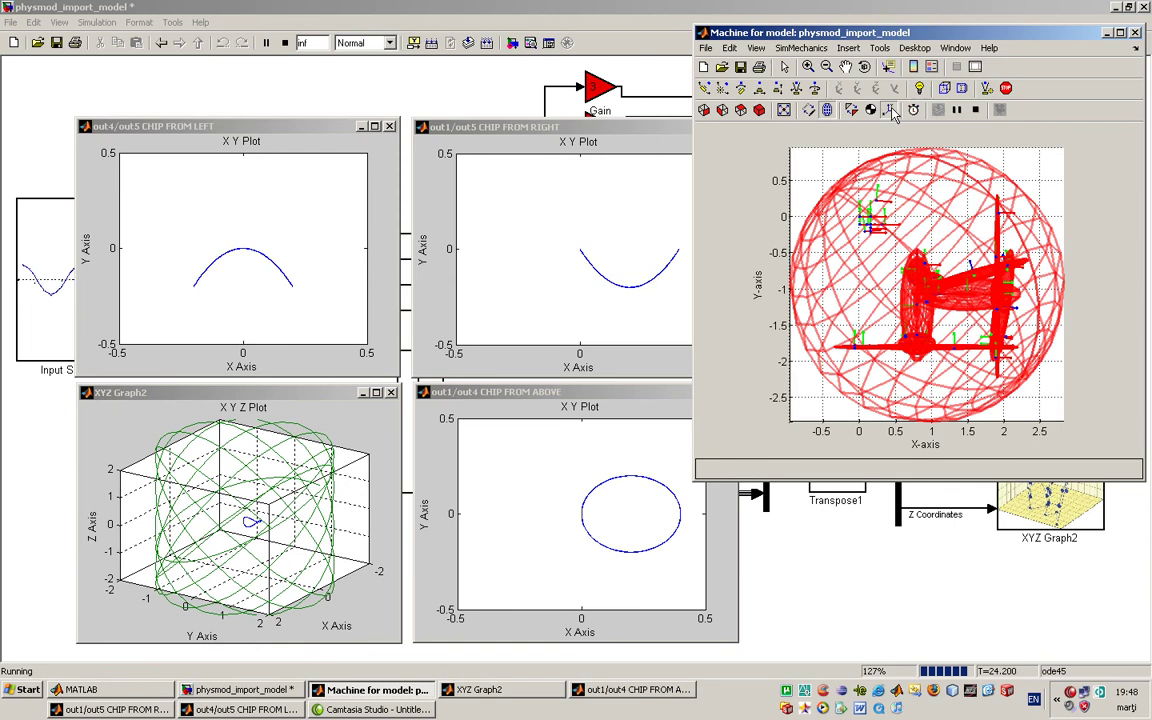
pyautogui.moveTo(959, 316); pyautogui.dragTo(968, 255)
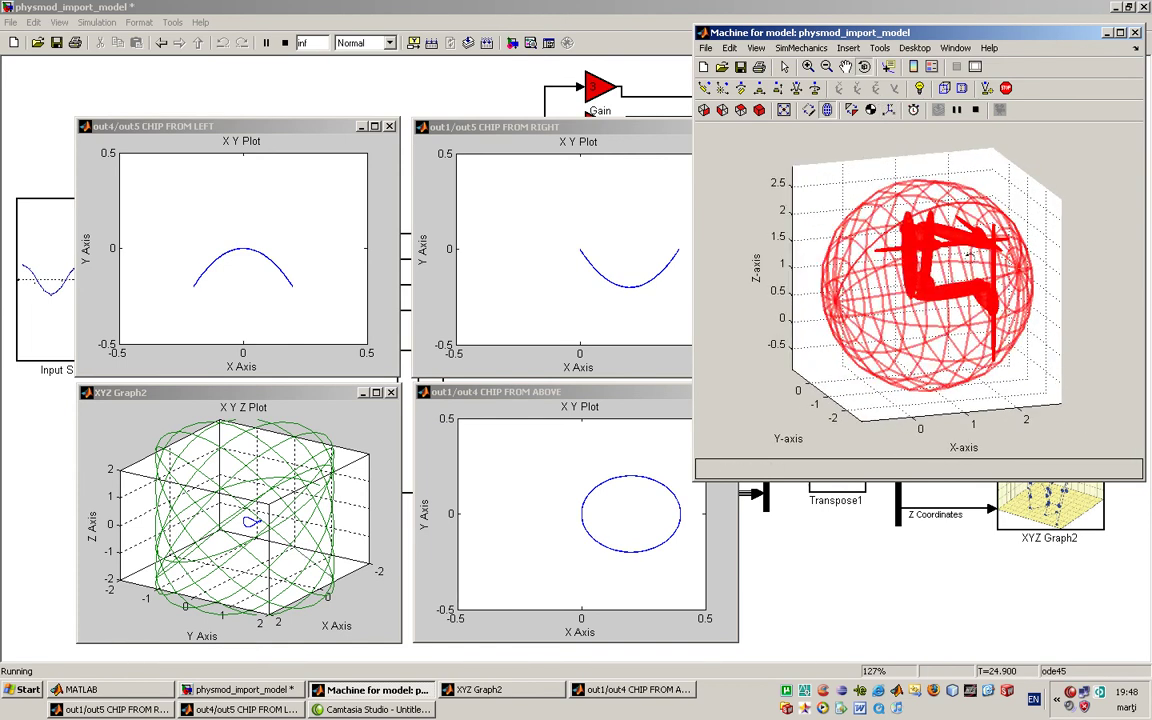
# Step: Open the Main System subsystem and its inner subsystem containing the VR Sink
pyautogui.click(797, 574)
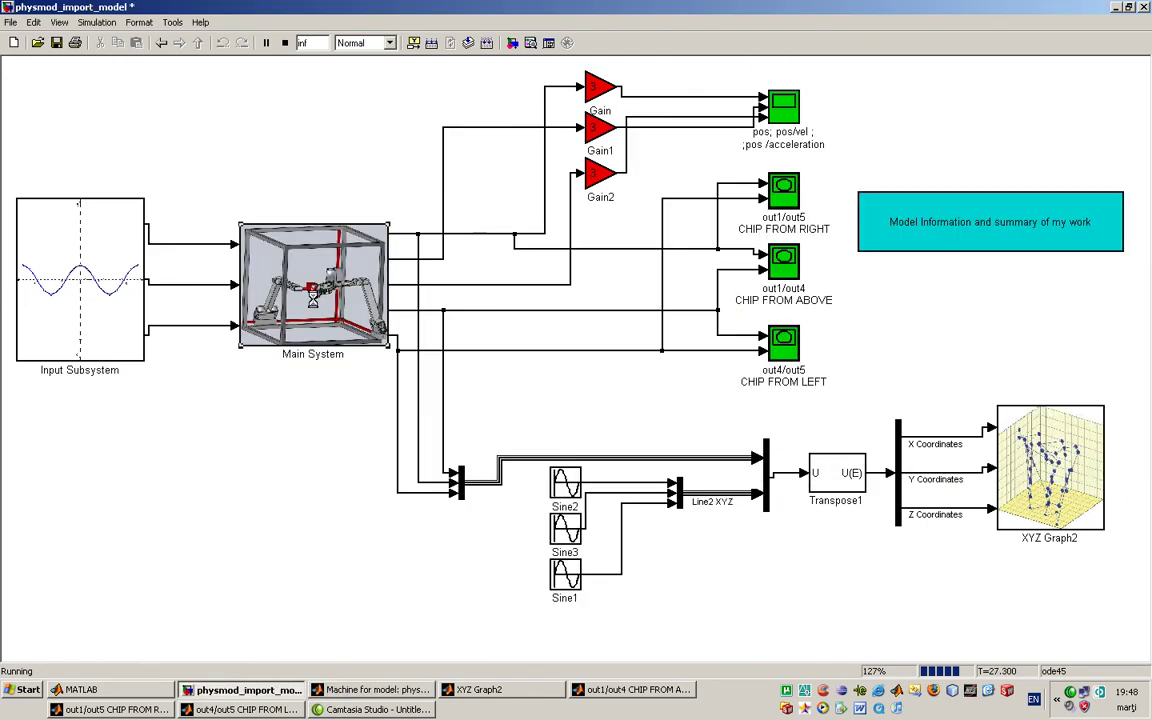
pyautogui.doubleClick(281, 266)
pyautogui.doubleClick(600, 370)
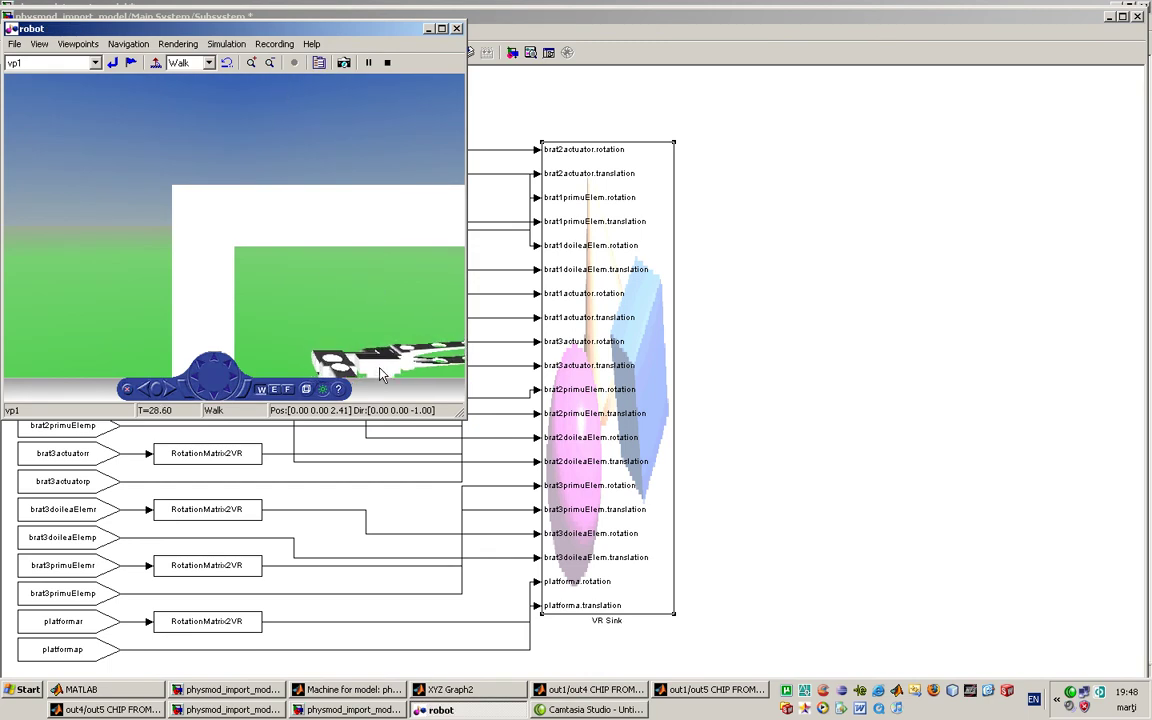
# Step: In the VR viewer, go home, switch navigation to Examine, orbit the robot, and maximize
pyautogui.click(323, 388)
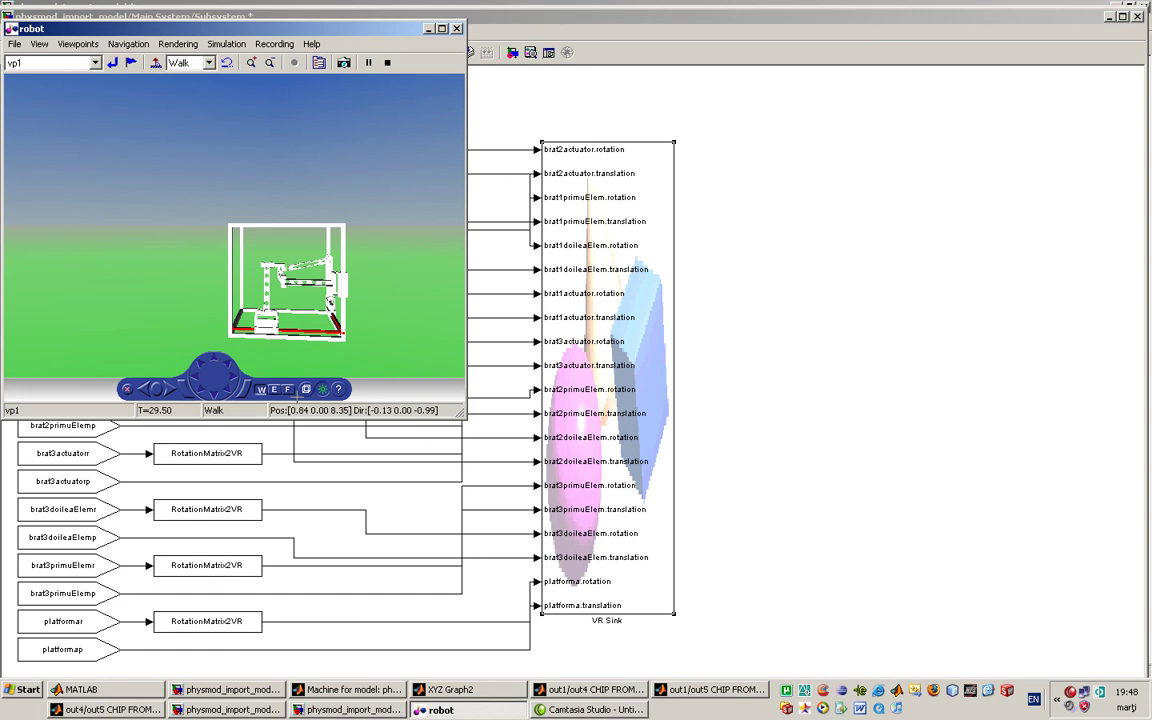
pyautogui.click(275, 389)
pyautogui.moveTo(313, 323); pyautogui.dragTo(305, 385)
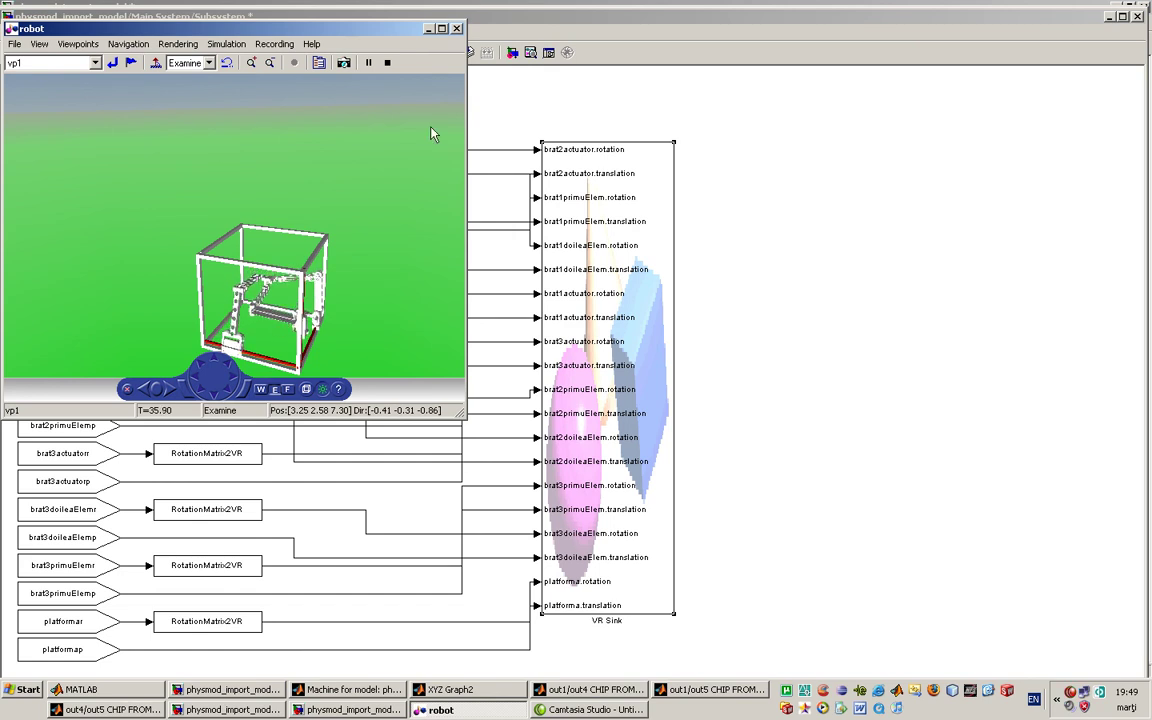
pyautogui.click(441, 28)
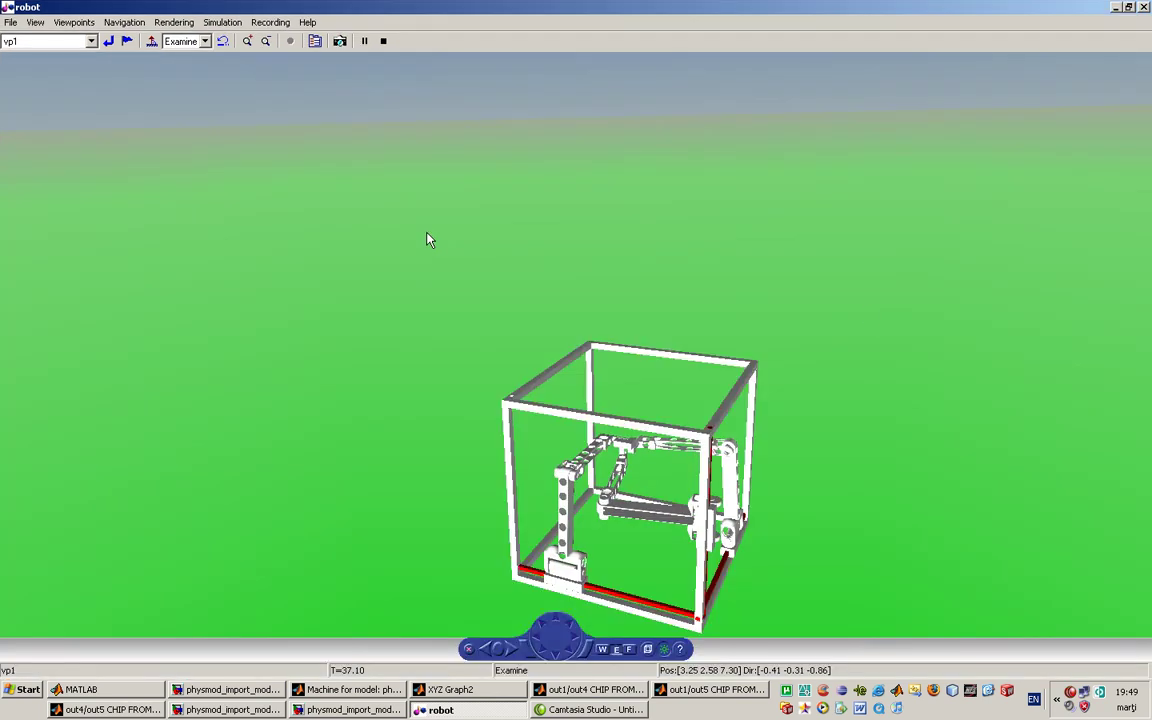
# Step: Close the VR viewer and Subsystem window, stop the simulation, and close Main System
pyautogui.click(1145, 7)
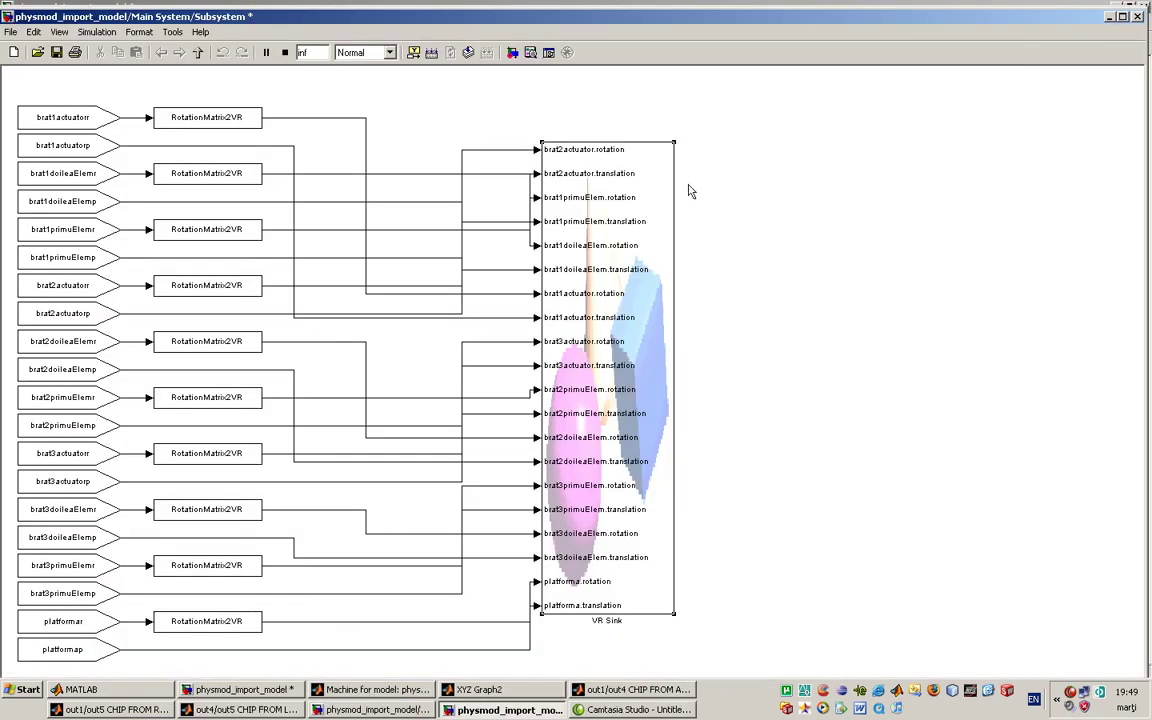
pyautogui.click(1137, 16)
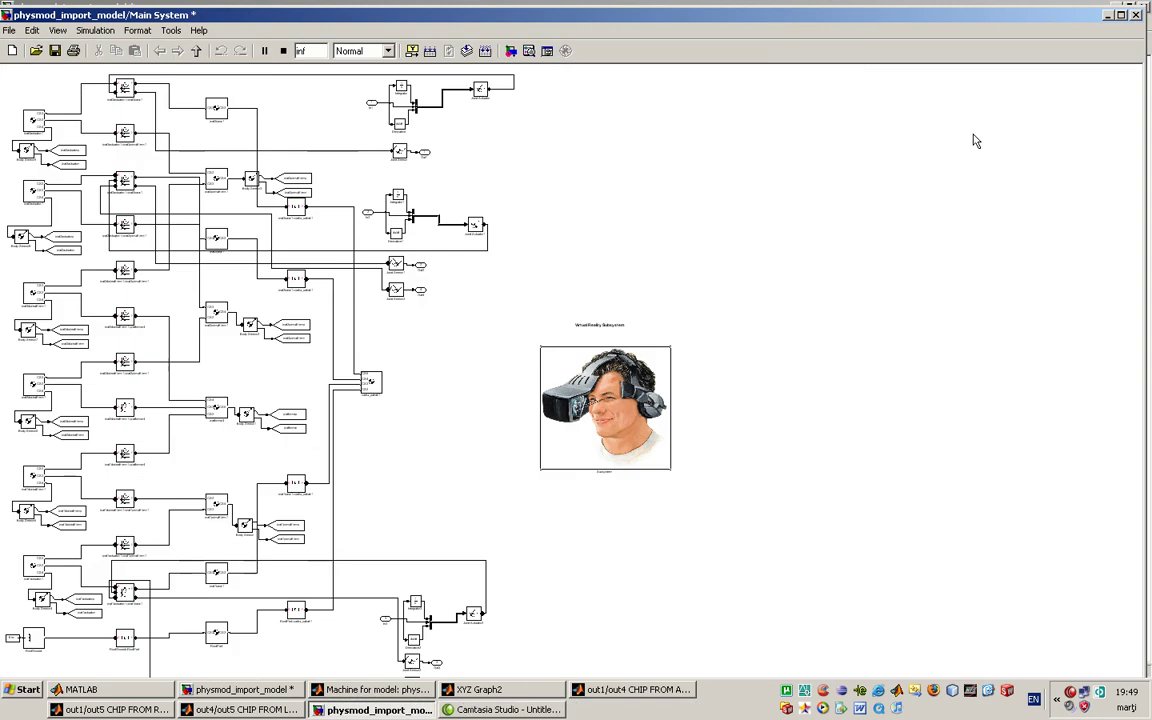
pyautogui.click(271, 57)
pyautogui.click(176, 50)
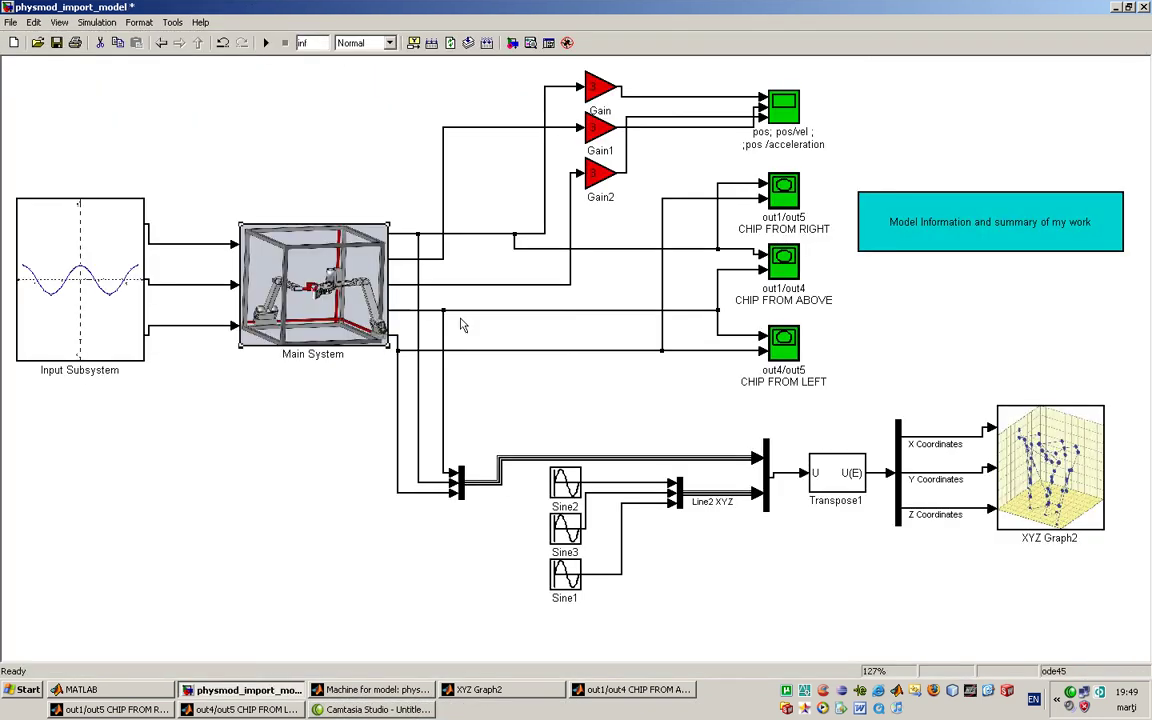